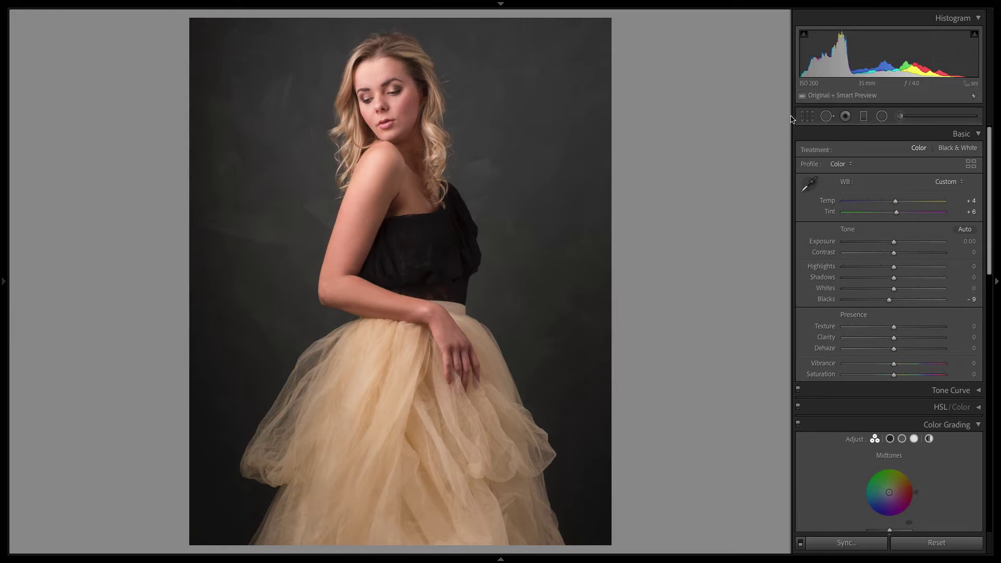
Narrow the adjustment panel column beside the photo and widen it back to its maximum width.
drag(791, 119, 933, 127)
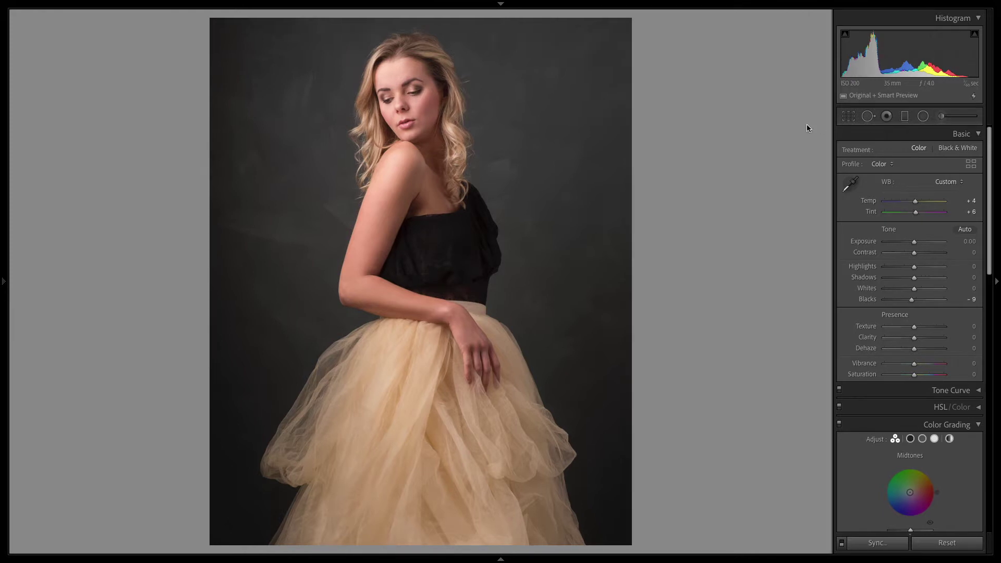
drag(815, 128, 731, 127)
key(alt)
drag(791, 145, 750, 159)
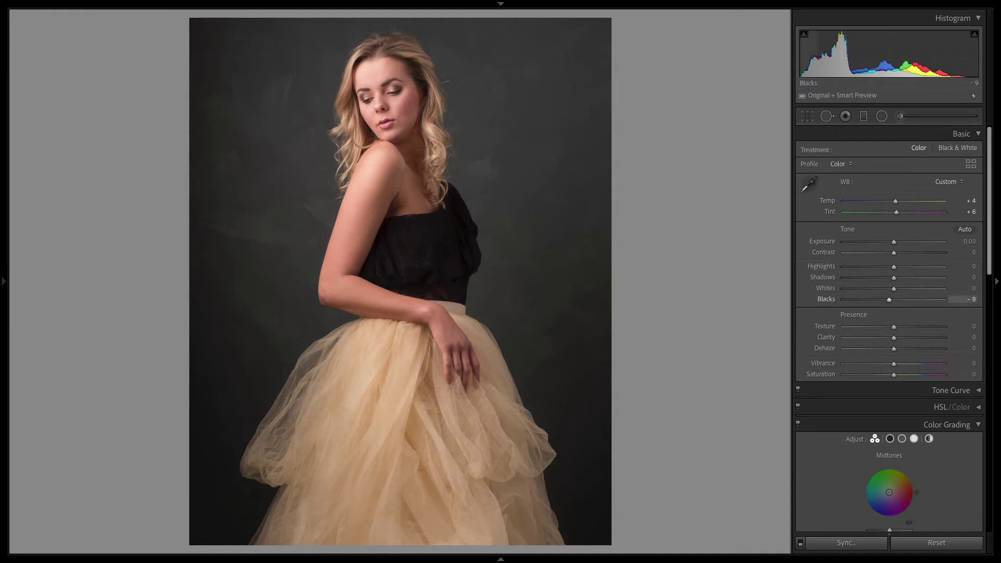
Turn on the shadow clipping display and adjust Blacks directly in the histogram to -18.
drag(804, 74, 791, 74)
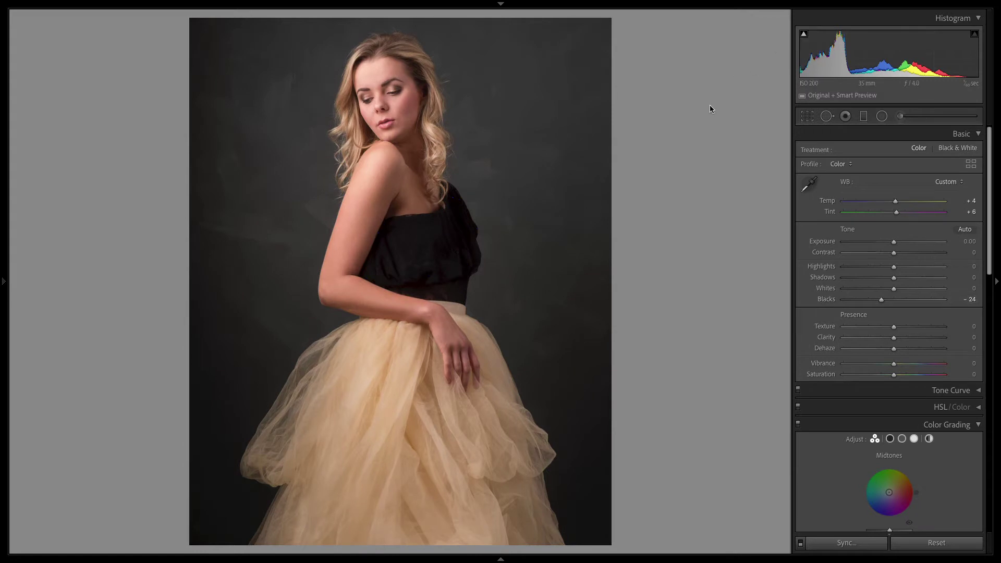
mouse_move(804, 34)
click(803, 34)
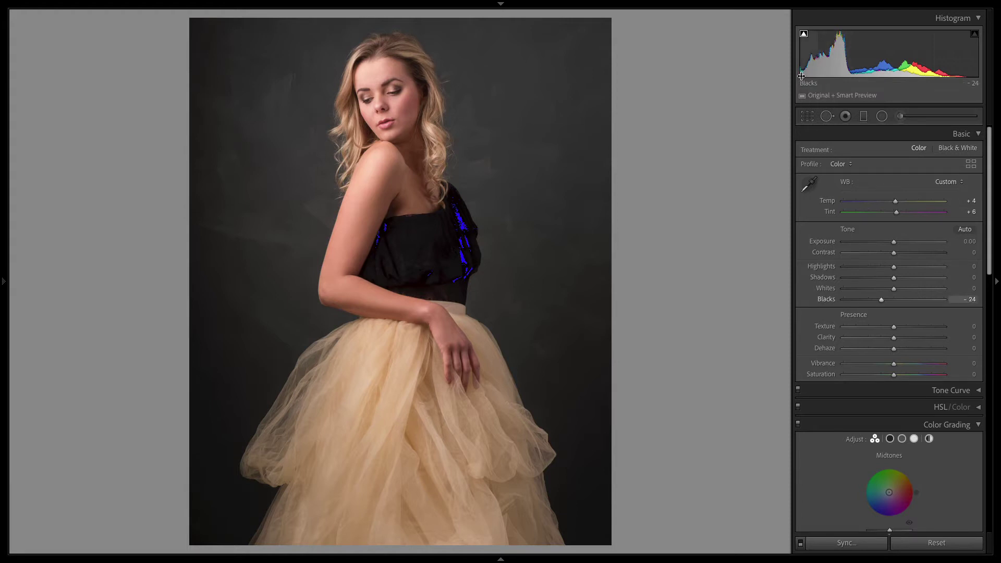
drag(831, 53, 837, 52)
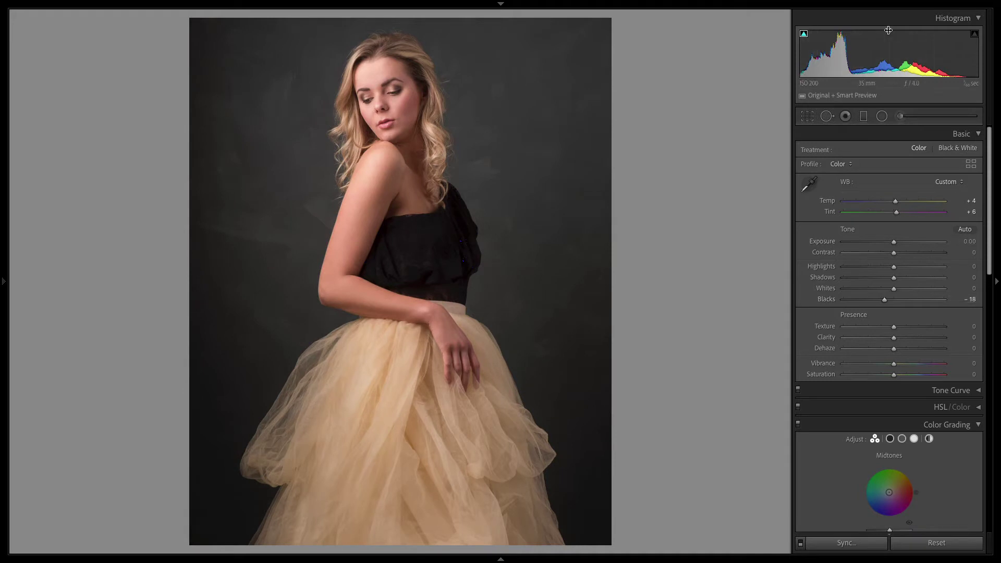
Turn on the highlight clipping display and adjust Whites directly in the histogram, ending at -1.
click(974, 34)
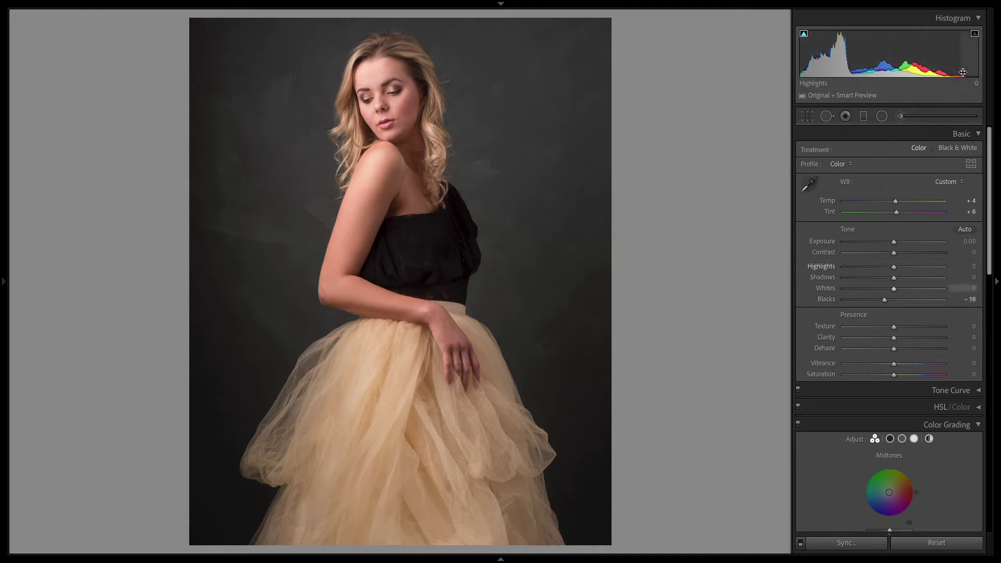
mouse_move(968, 75)
mouse_down()
mouse_move(996, 76)
mouse_move(983, 75)
mouse_up()
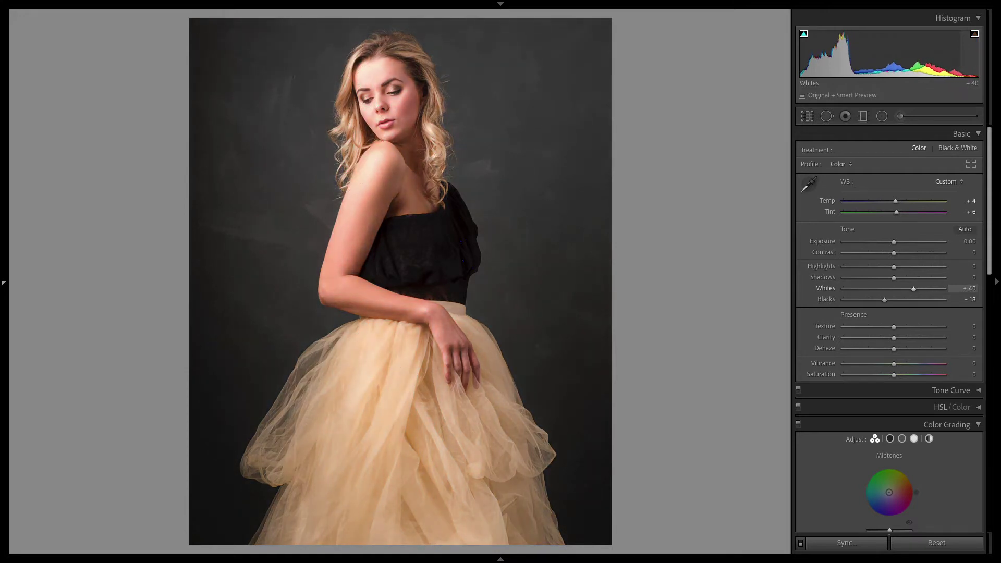
drag(983, 76, 973, 76)
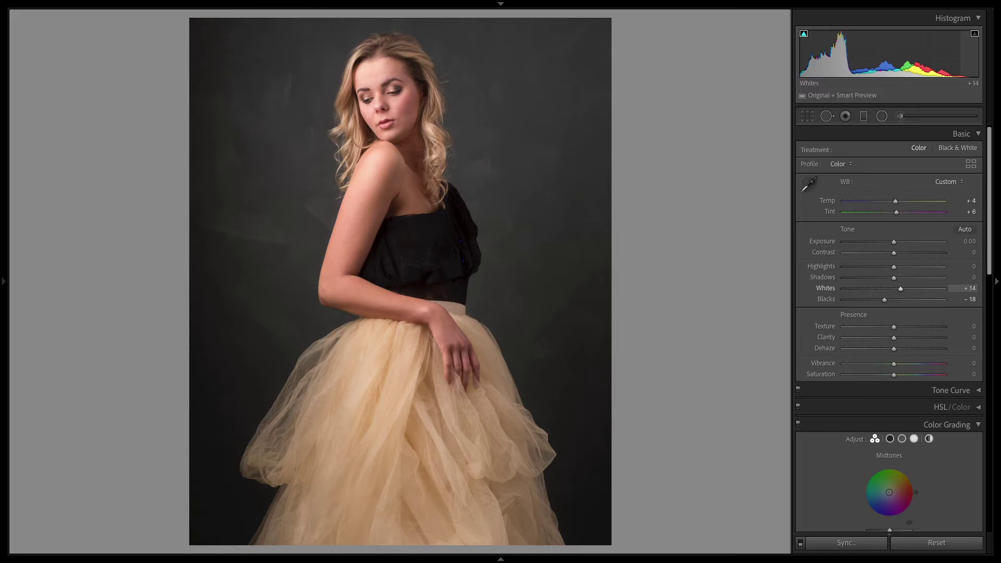
drag(973, 76, 972, 75)
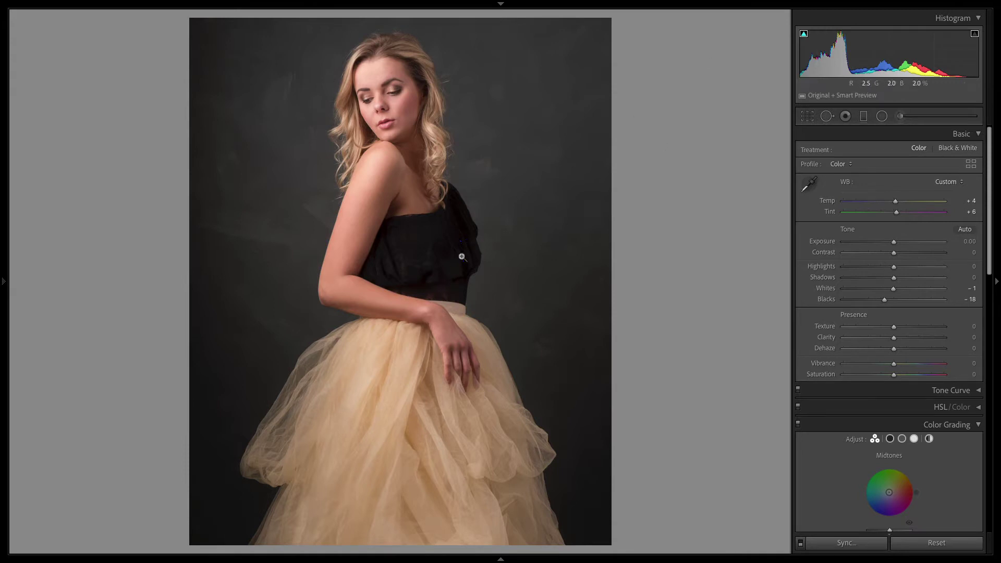
Adjust the portrait's tones directly in the histogram, setting Blacks to -8, Shadows to -2 and Highlights to -1.
drag(805, 70, 812, 70)
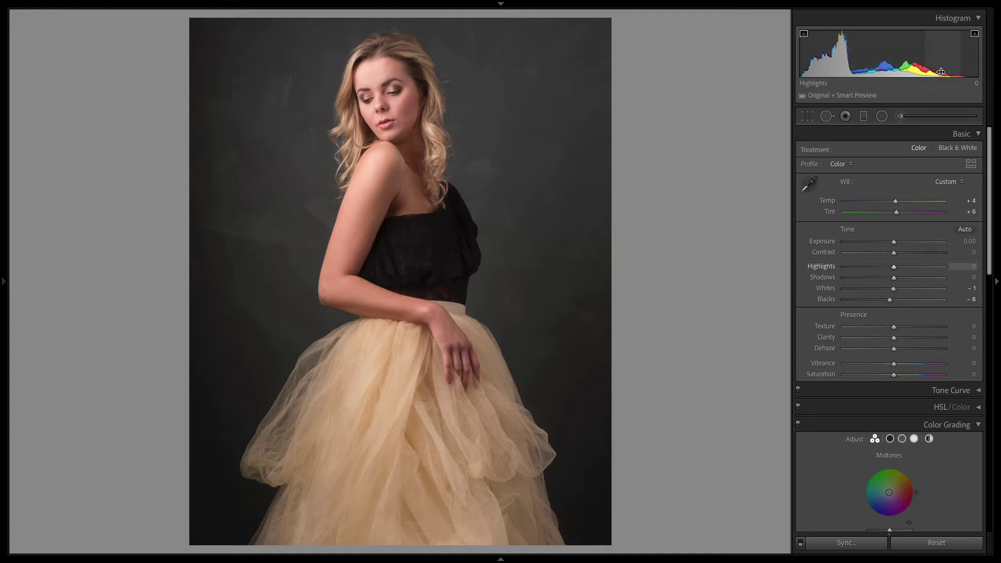
mouse_move(834, 69)
mouse_down()
mouse_move(858, 69)
mouse_move(828, 63)
mouse_move(849, 62)
mouse_up()
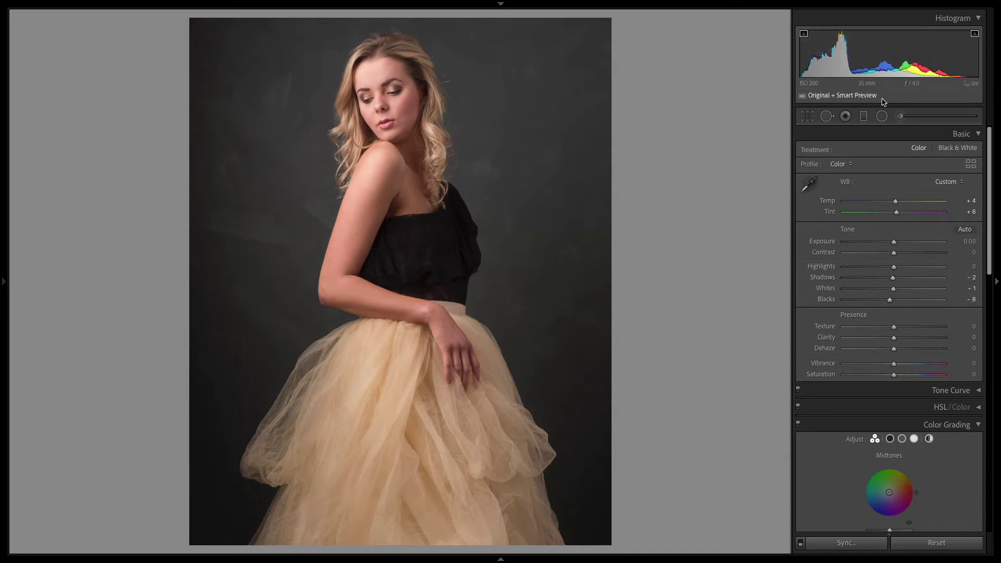
drag(943, 62, 940, 62)
Discard the portrait's Smart Preview and build a new one.
mouse_move(859, 98)
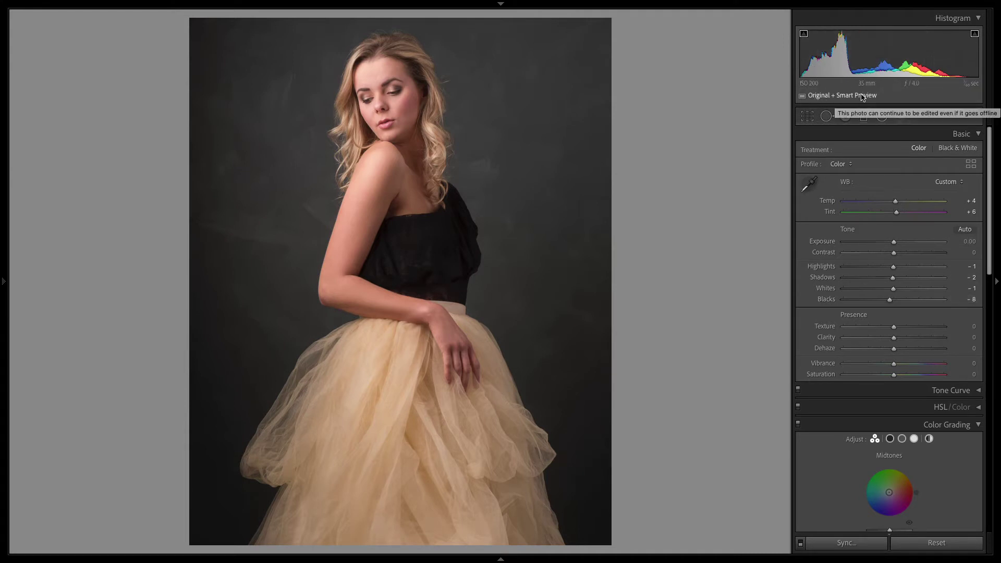
click(824, 97)
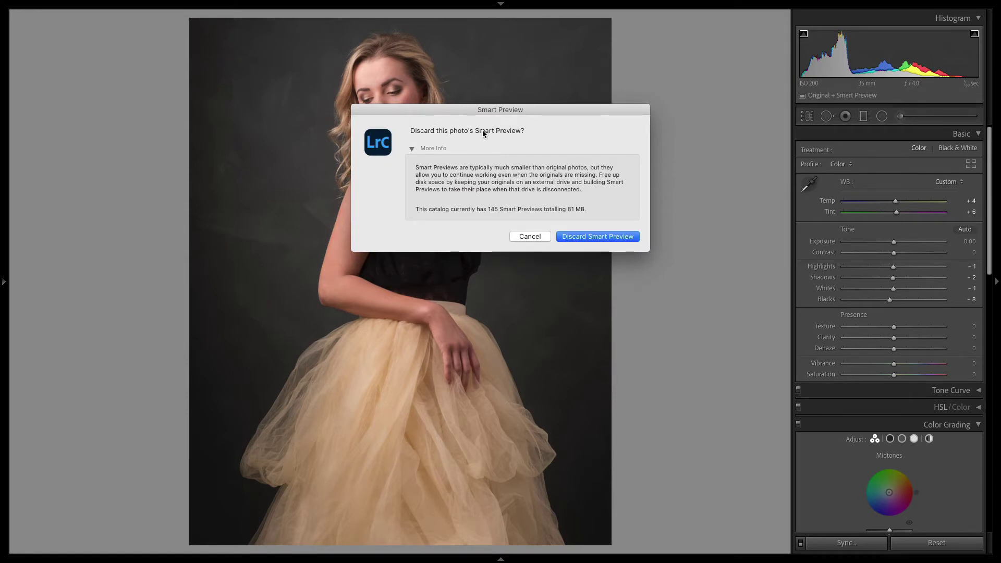
click(592, 236)
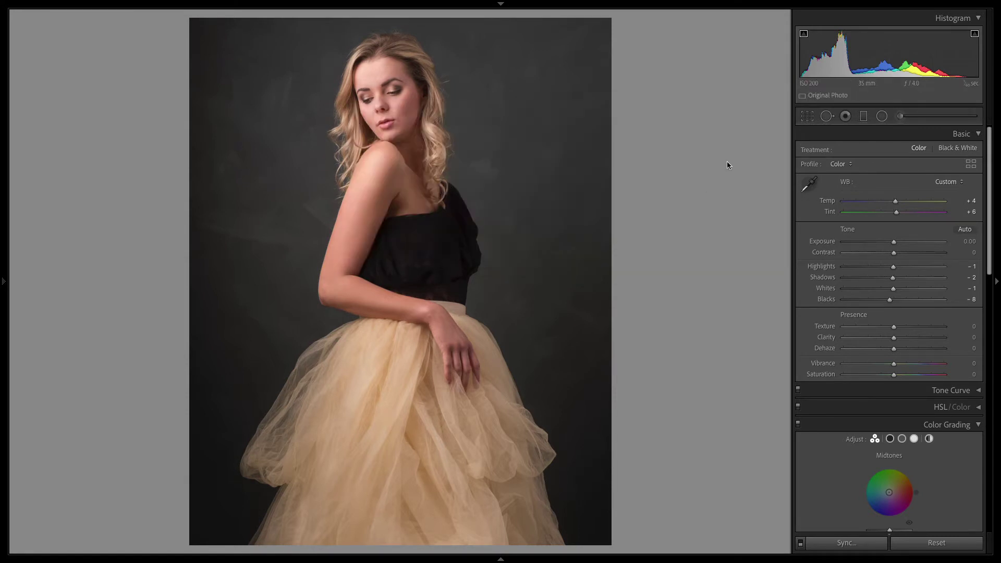
click(821, 97)
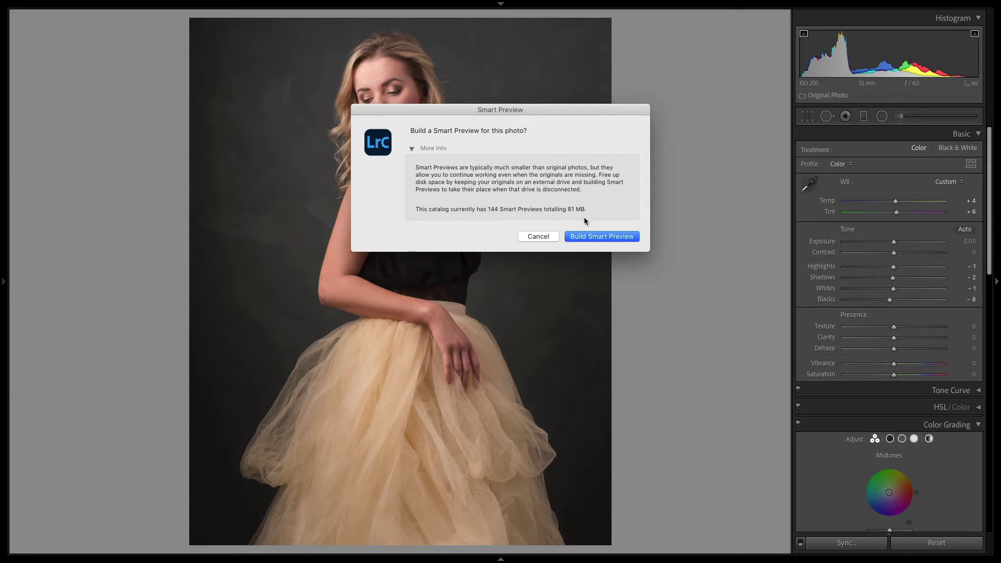
click(593, 237)
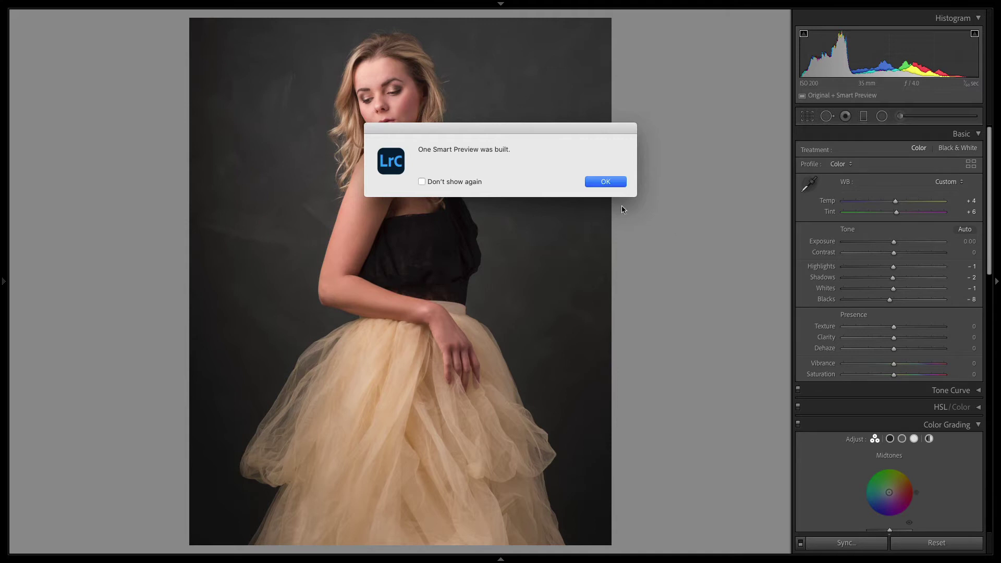
click(604, 181)
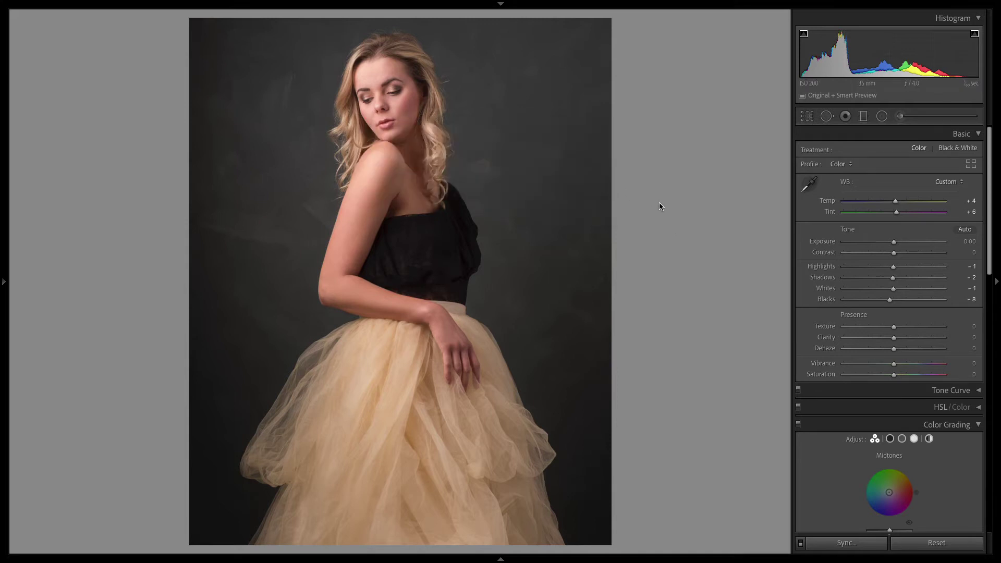
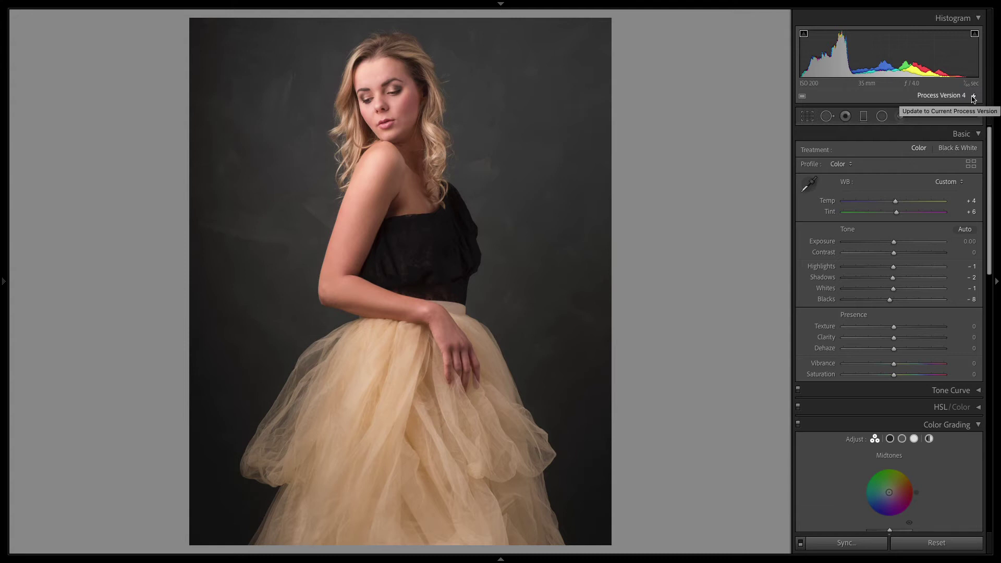
Cancel the process version update offered from the histogram and set the portrait's process version to Version 3.
click(972, 97)
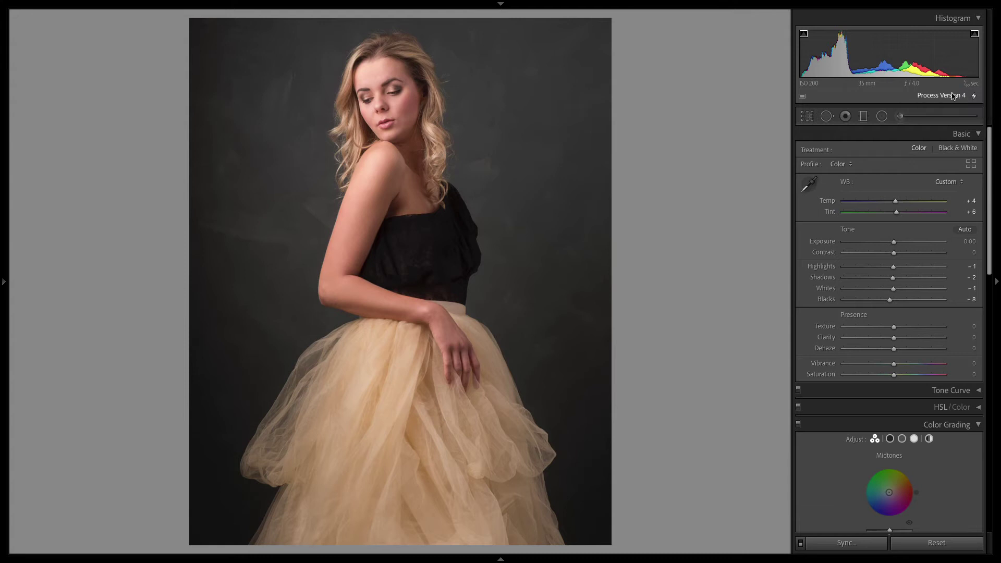
click(573, 201)
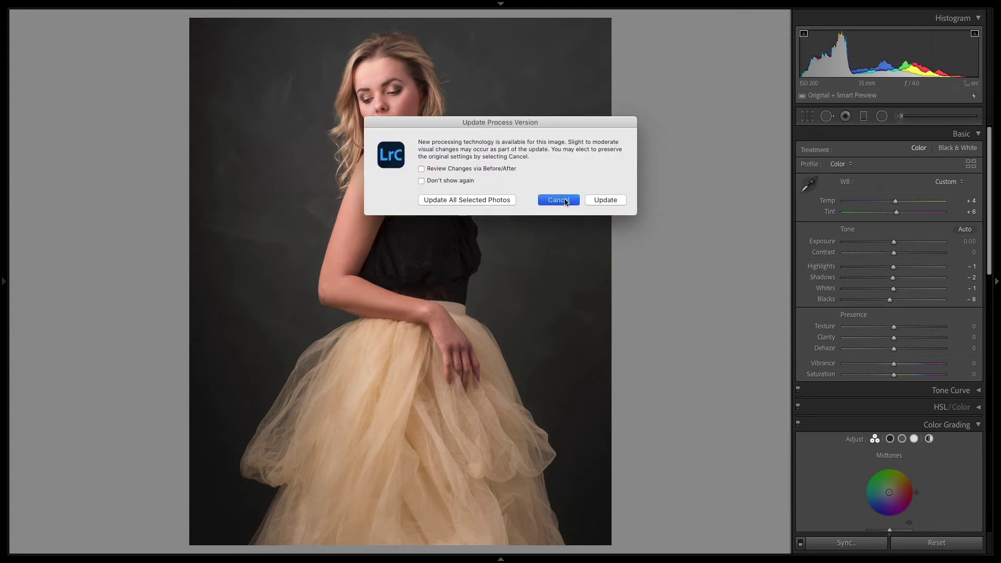
mouse_move(289, 4)
click(230, 8)
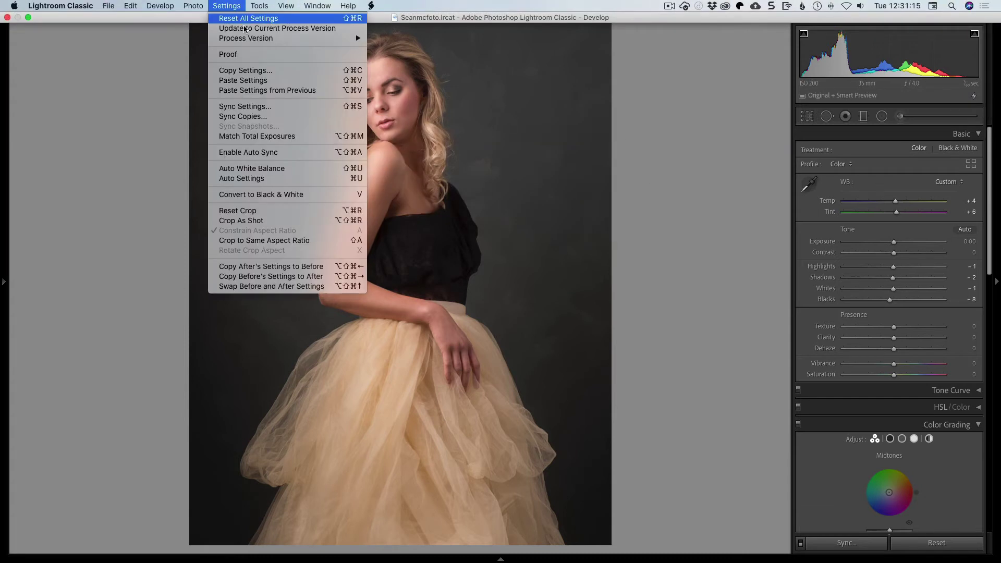
mouse_move(286, 37)
click(432, 58)
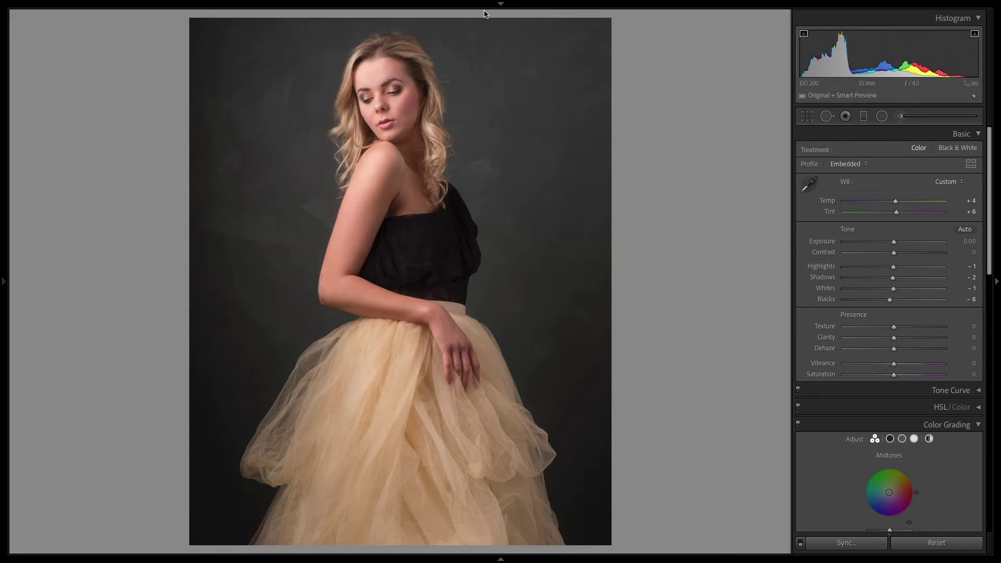
Switch the portrait's process version to Version 2.
mouse_move(338, 5)
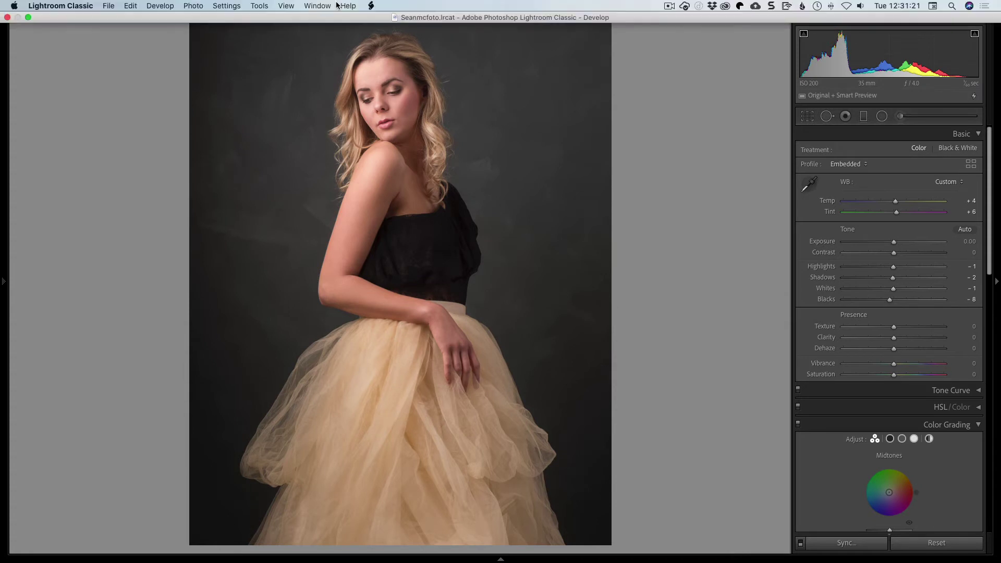
click(226, 5)
mouse_move(305, 38)
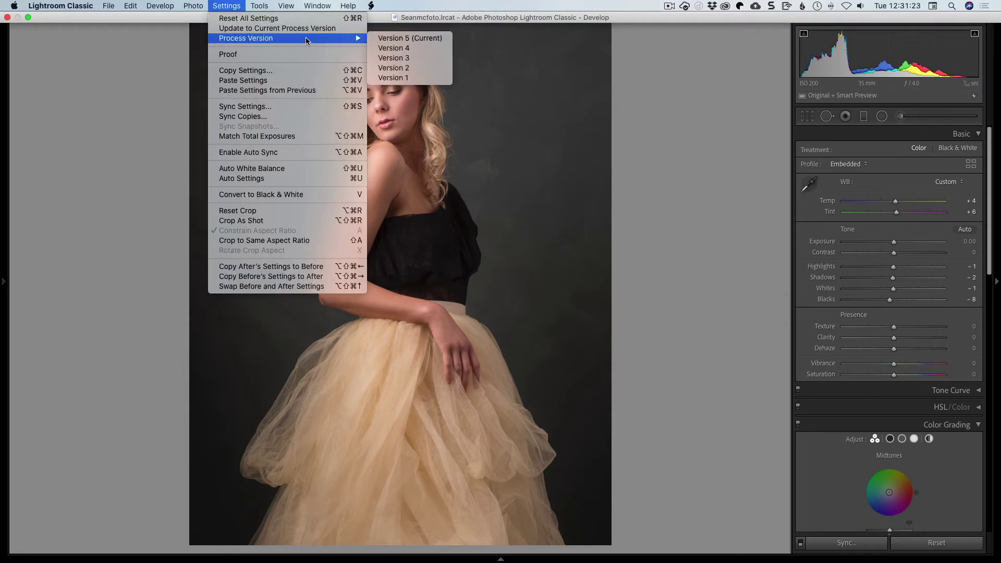
click(428, 67)
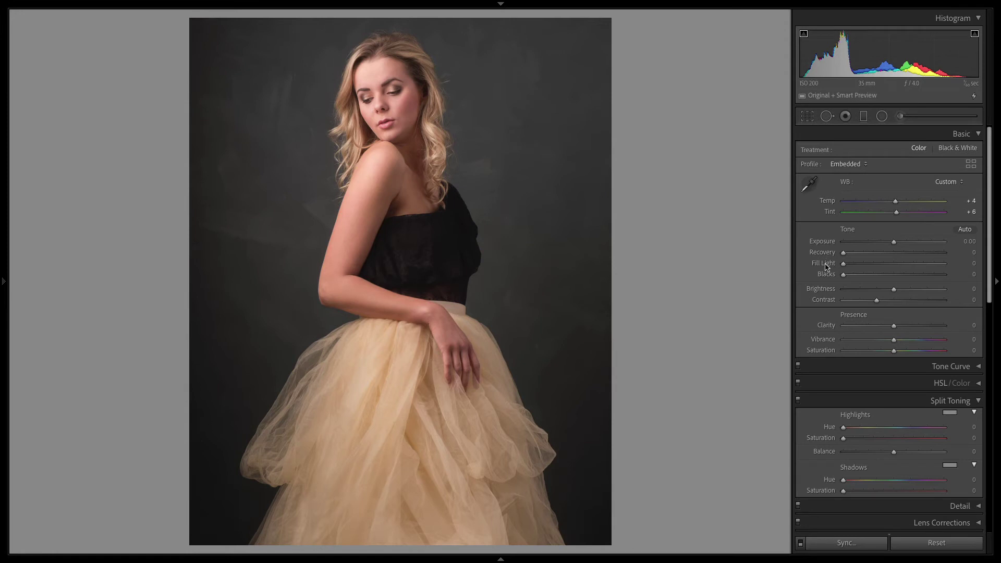
Set the portrait's process version to Version 5 (Current).
mouse_move(331, 4)
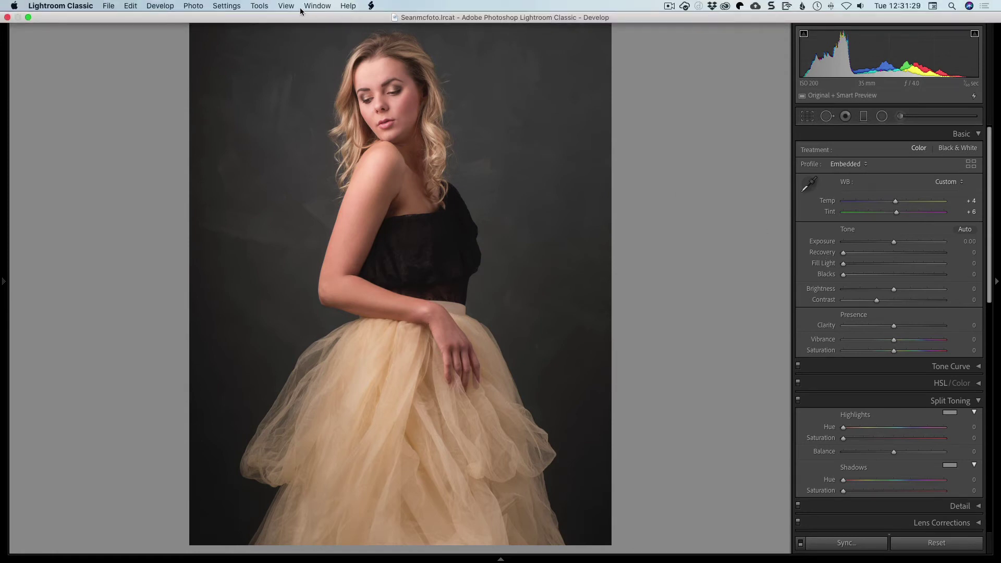
click(233, 6)
mouse_move(262, 40)
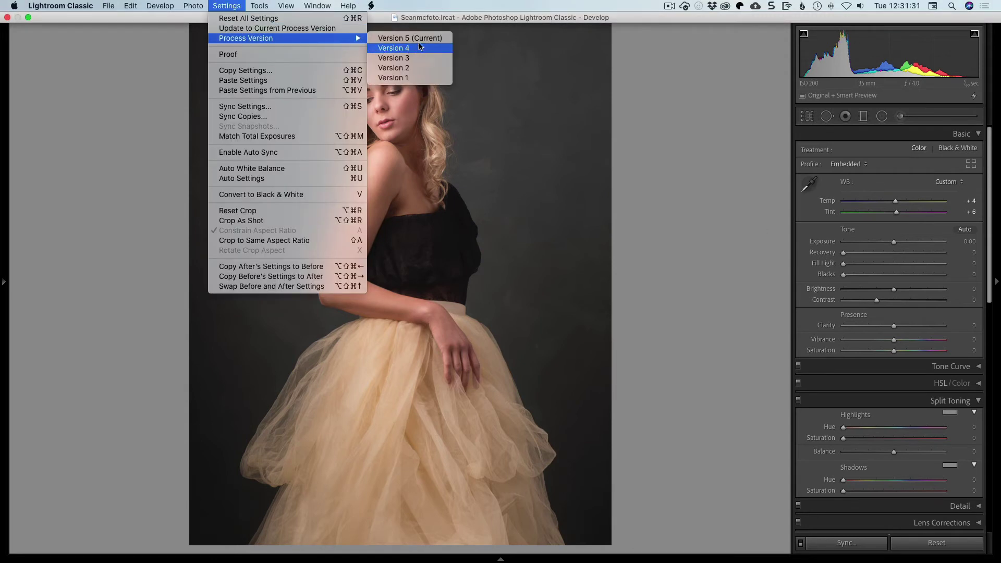
key(Return)
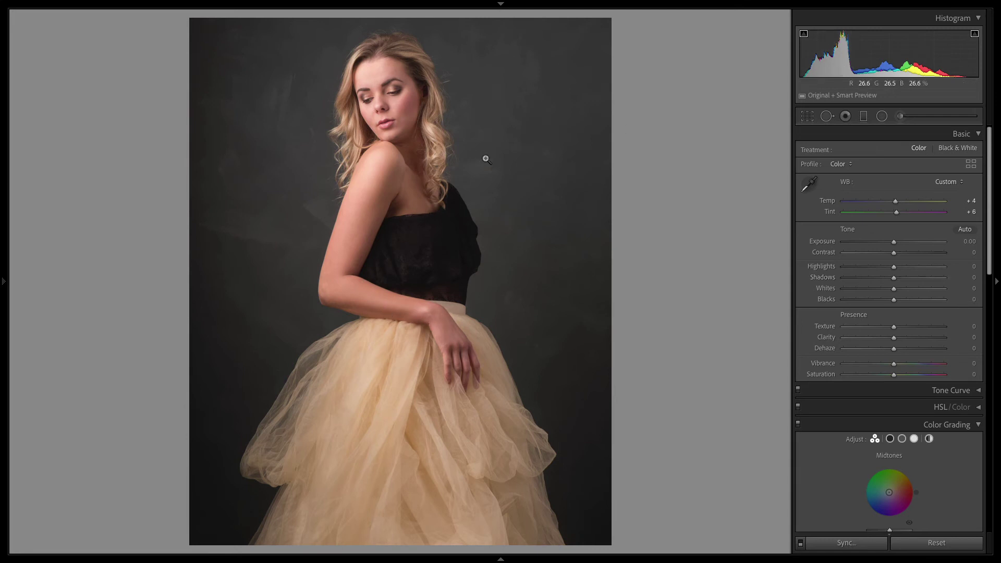
Show the filmstrip and open the night cityscape photo Supermoon_060512_2689.tif.
click(501, 558)
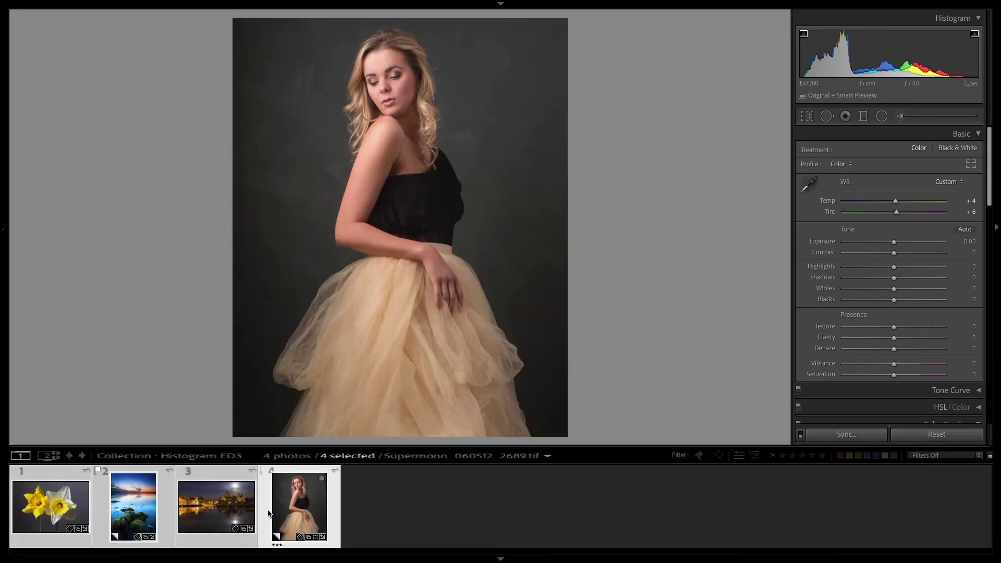
click(224, 504)
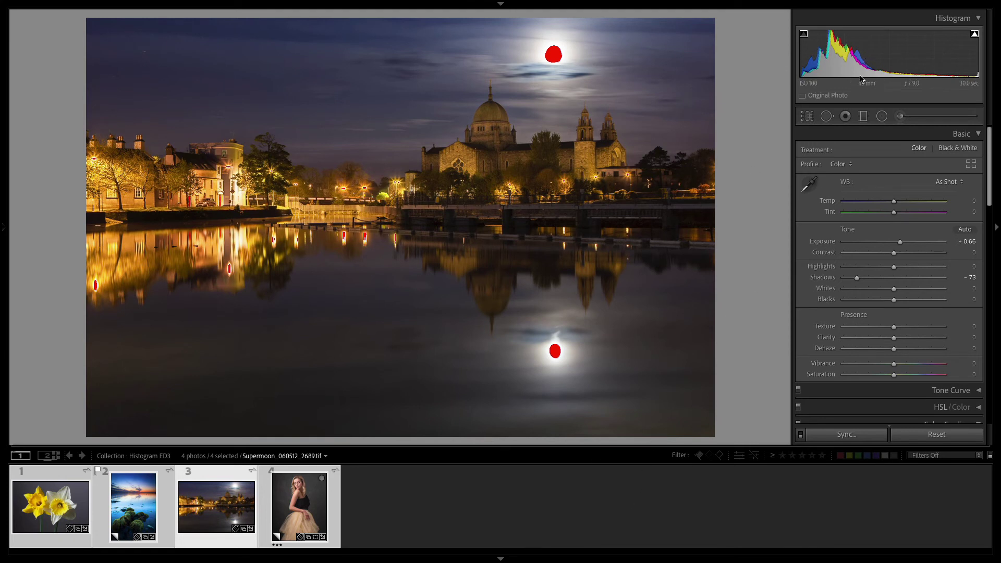
Toggle the shadow and highlight clipping displays on the night cityscape, leaving both turned off.
click(974, 34)
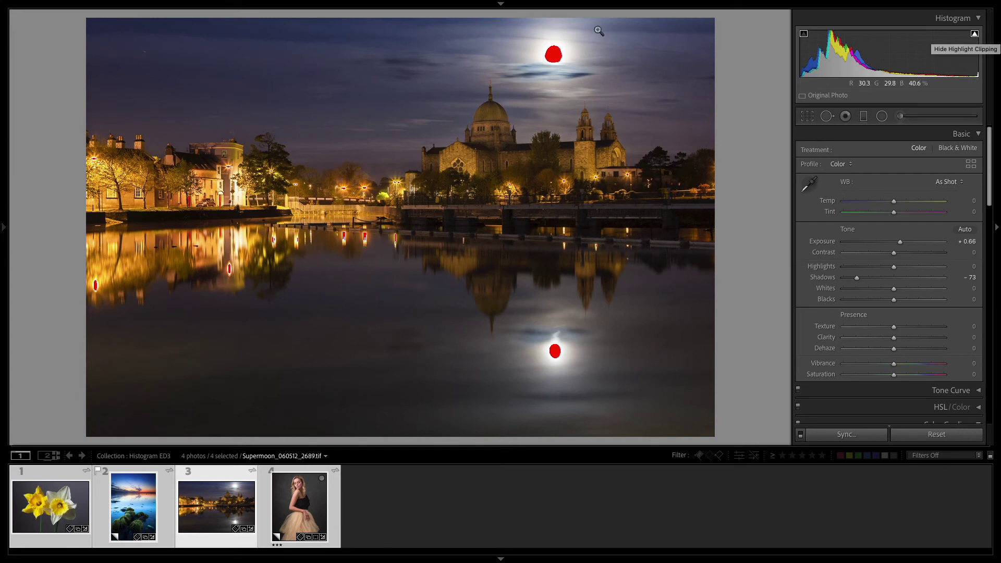
click(974, 34)
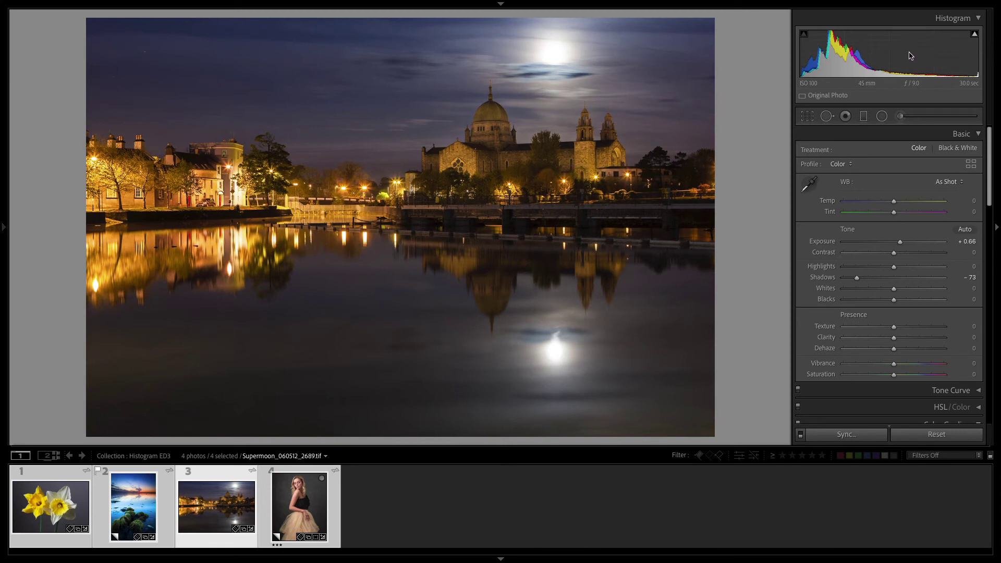
key(j)
key(j)
key(j)
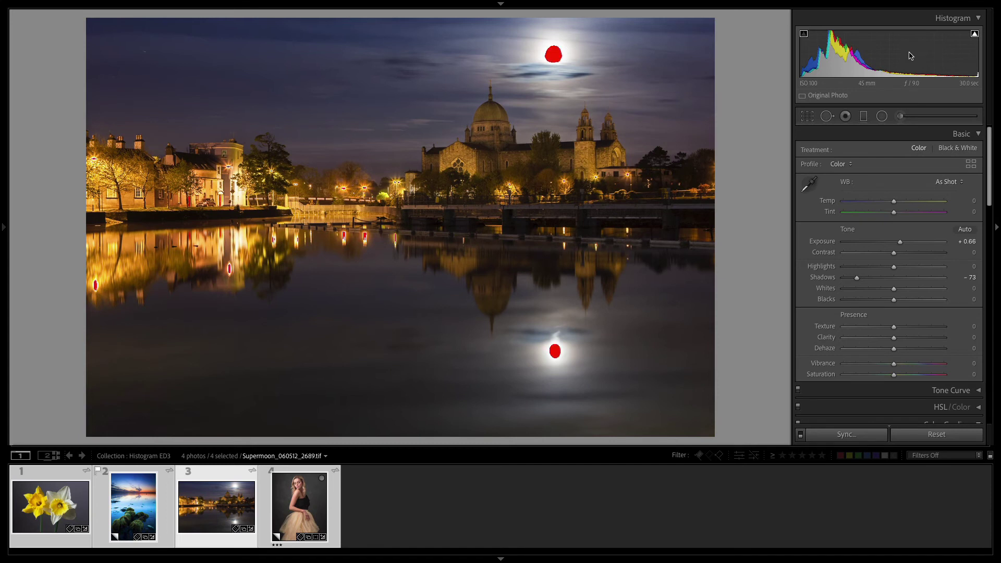
key(j)
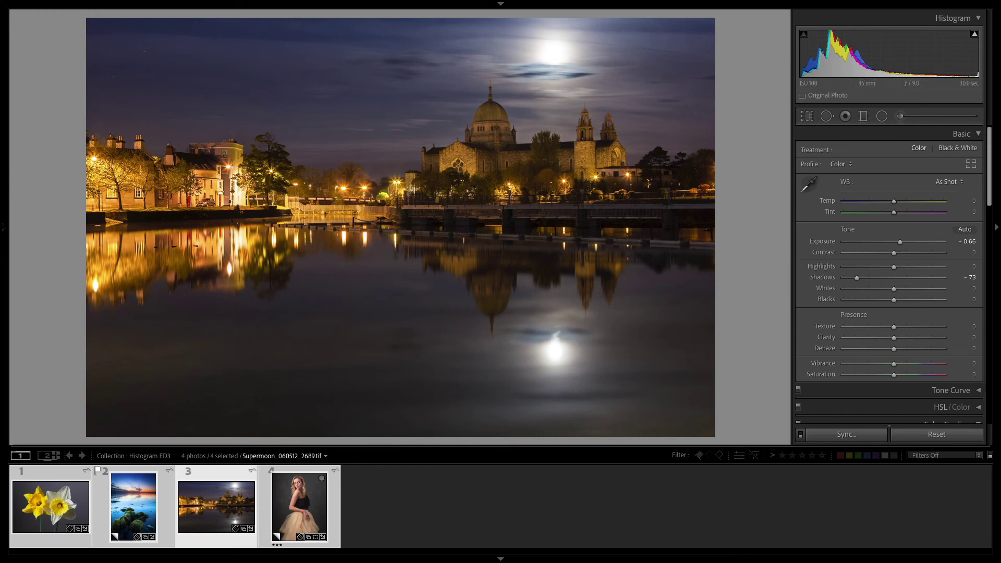
Open the daffodil photo Flowers_090309_326.CR2 from the filmstrip.
click(79, 504)
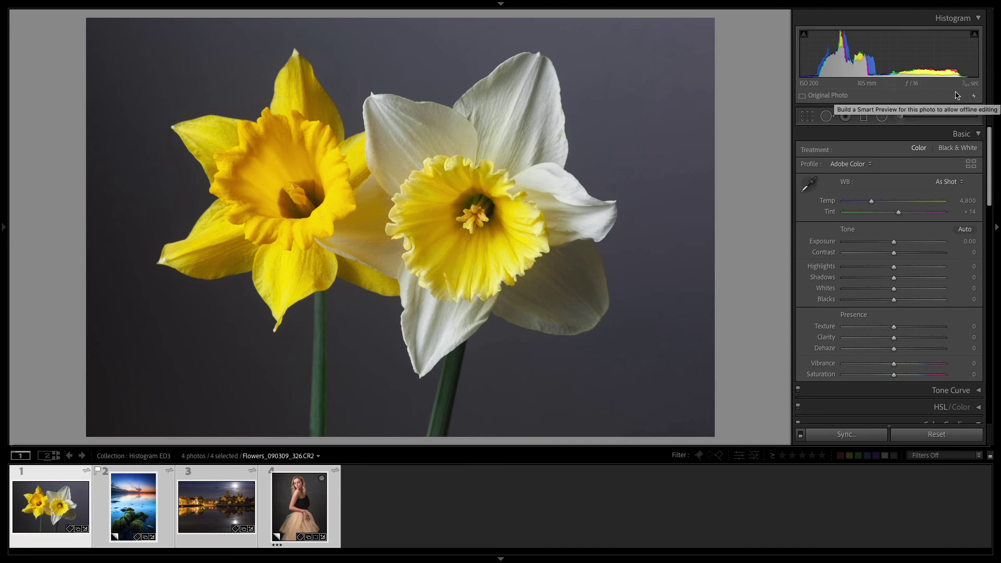
Bring up and cancel the Smart Preview build for the daffodil photo, and update that photo's process version.
click(972, 96)
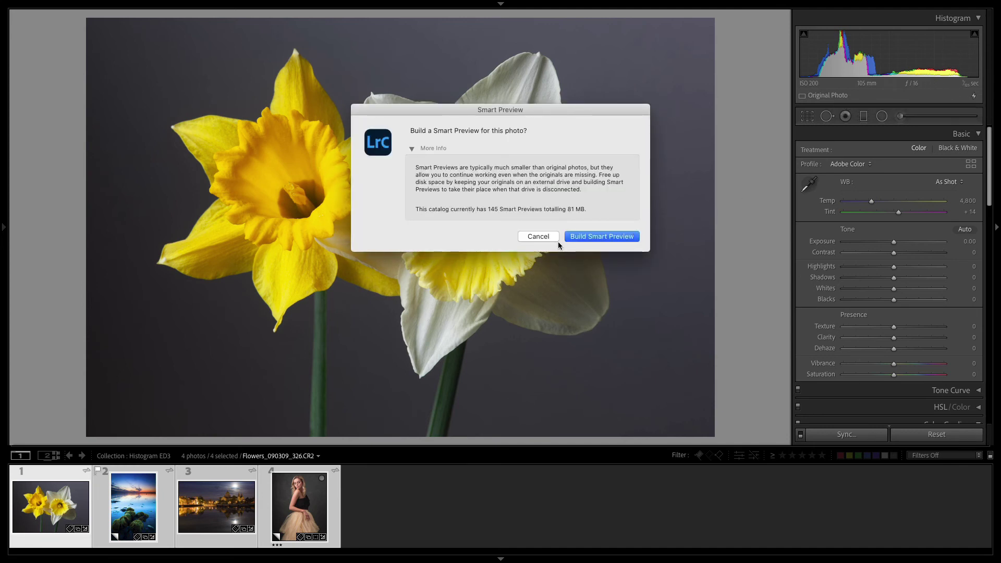
click(538, 236)
click(972, 98)
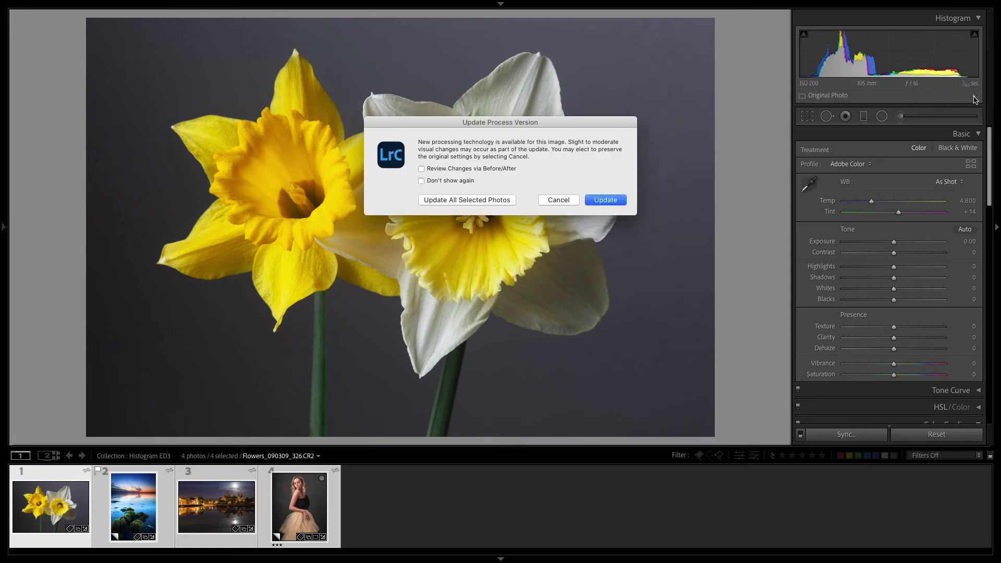
click(605, 200)
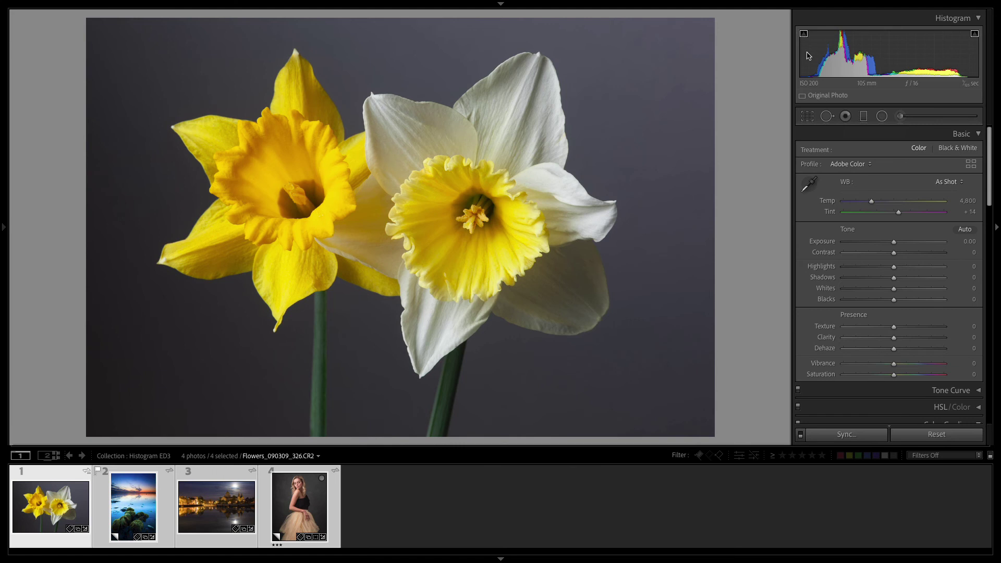
Darken the daffodil photo's Blacks to −31 and brighten its Whites to +50.
drag(803, 70, 789, 69)
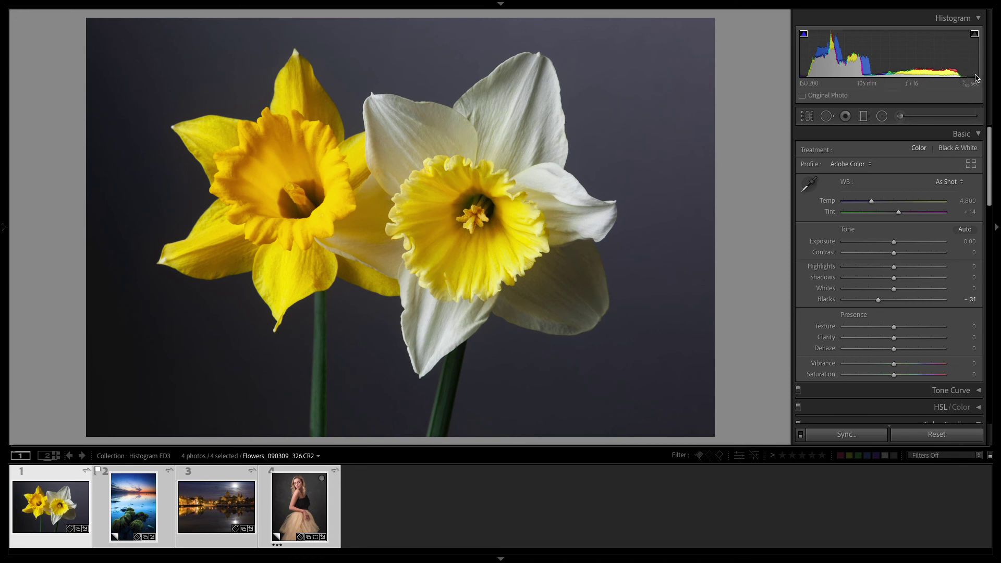
mouse_move(976, 75)
mouse_down()
mouse_move(1000, 75)
mouse_move(970, 73)
mouse_up()
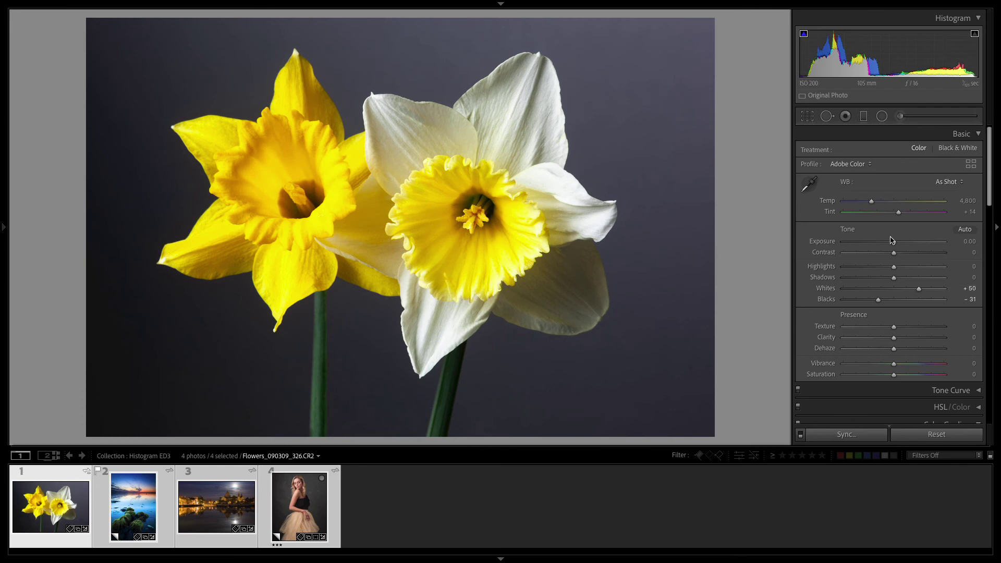
Try the daffodil photo's Exposure at −0.10, reset it to its default, and set Whites to +27.
mouse_move(893, 245)
mouse_down()
mouse_move(903, 242)
mouse_move(892, 242)
mouse_up()
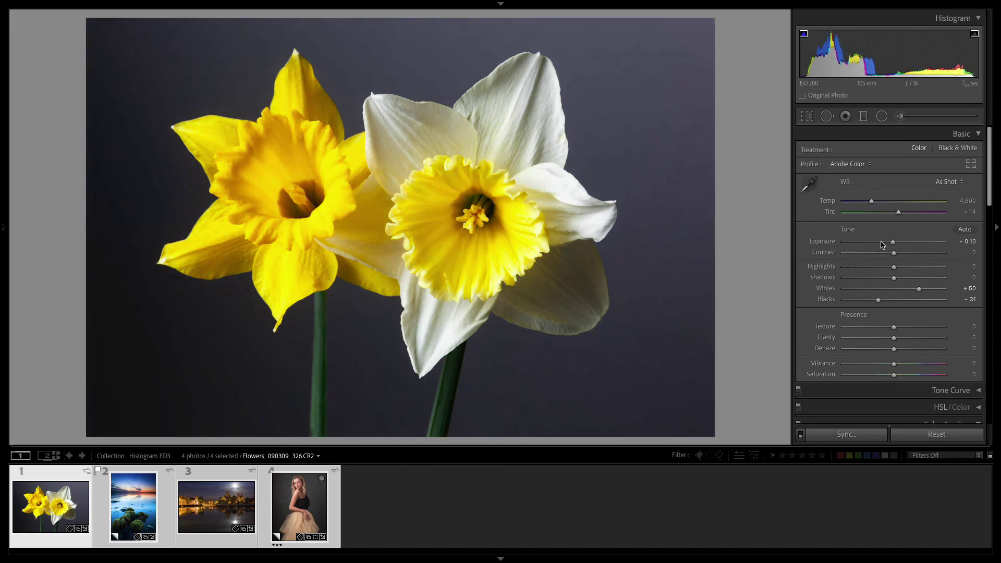
double_click(822, 243)
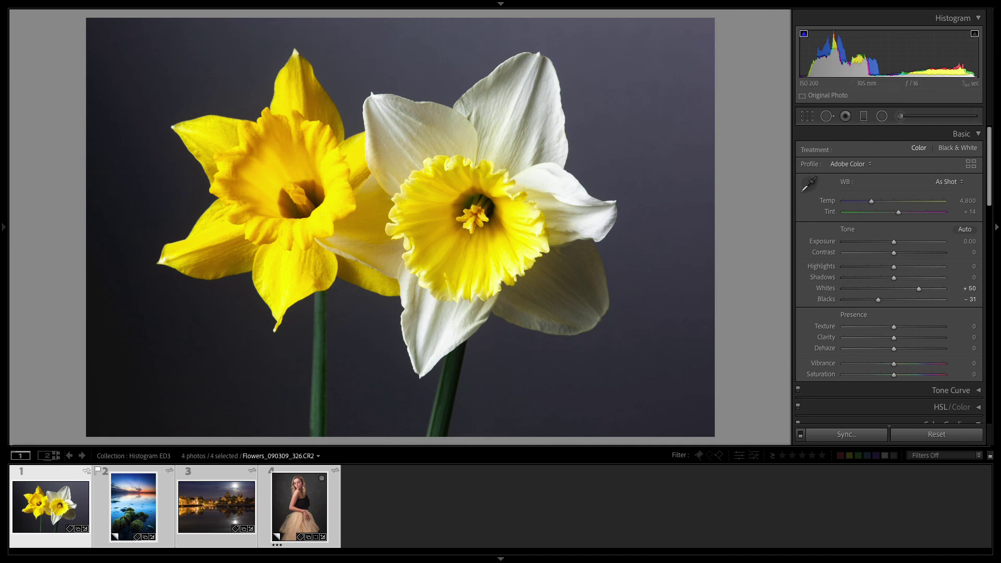
drag(938, 52, 919, 52)
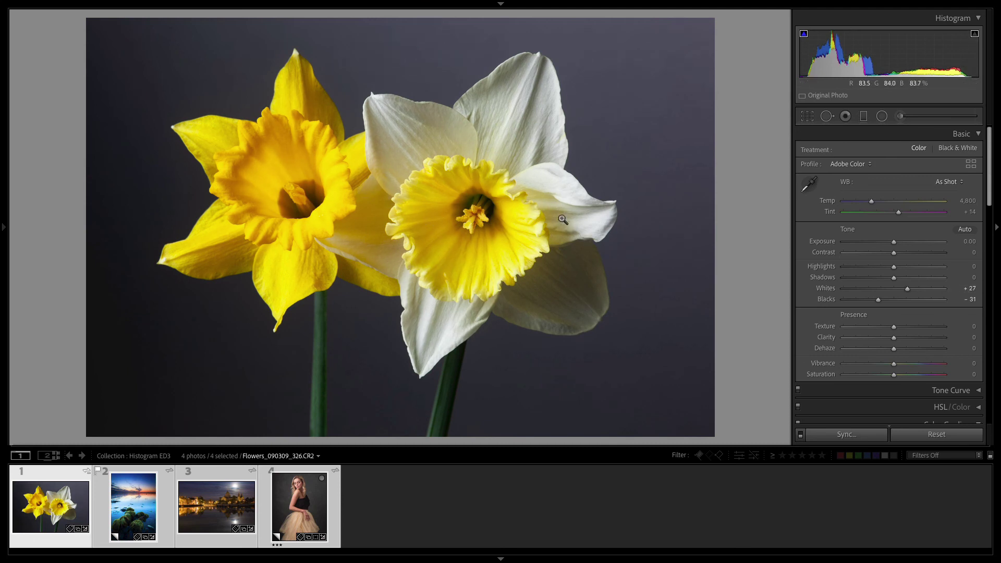